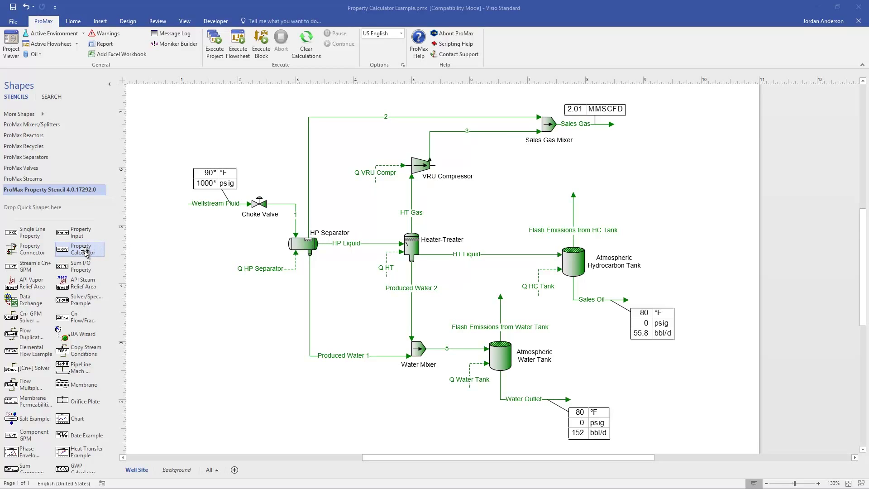
Place a Property Calculator on the flowsheet beside the Sales Gas Mixer, below Sales Gas.
{"action": "left_click_drag", "start_coordinate": [85, 251], "coordinate": [657, 180]}
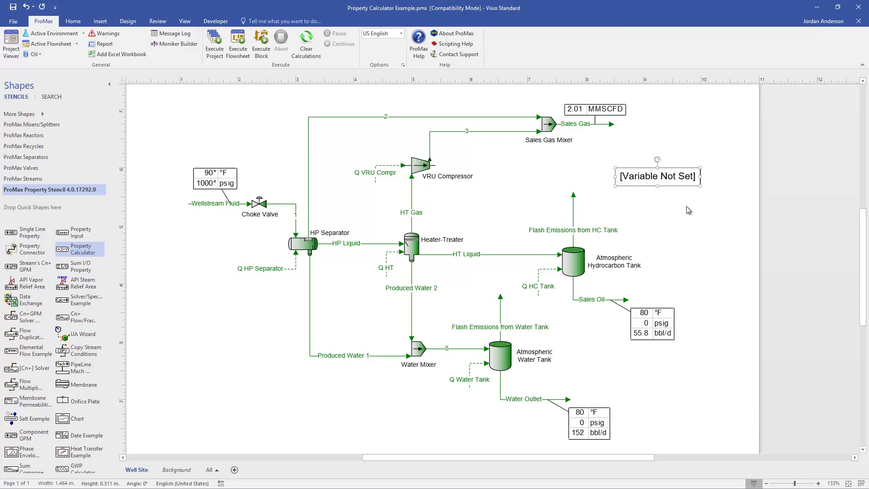
{"action": "left_click", "coordinate": [687, 206]}
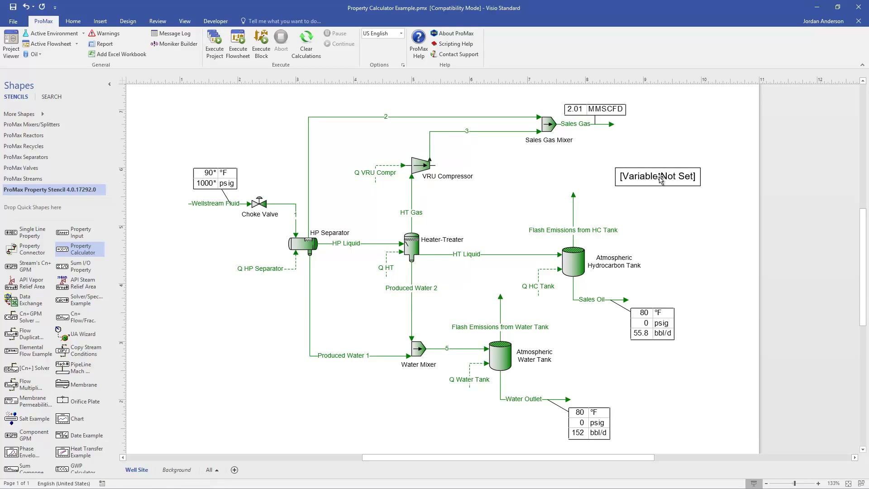
Add a calculator variable linked to the Sales Gas Total Std Vapor Volumetric Flow.
{"action": "double_click", "coordinate": [660, 177]}
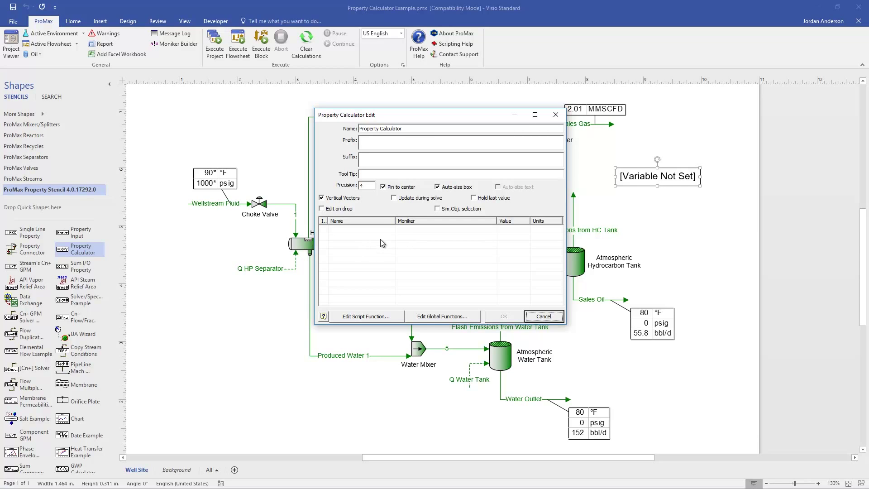
{"action": "double_click", "coordinate": [382, 235]}
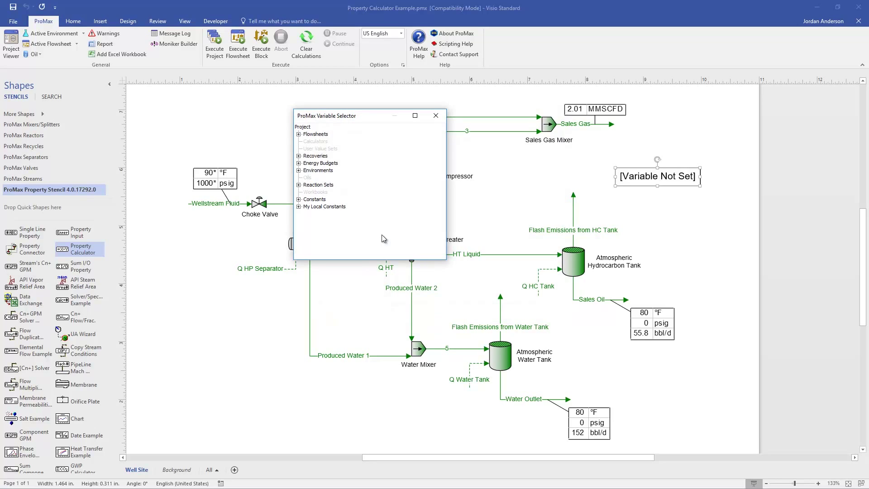
{"action": "left_click", "coordinate": [298, 134]}
{"action": "left_click", "coordinate": [307, 142]}
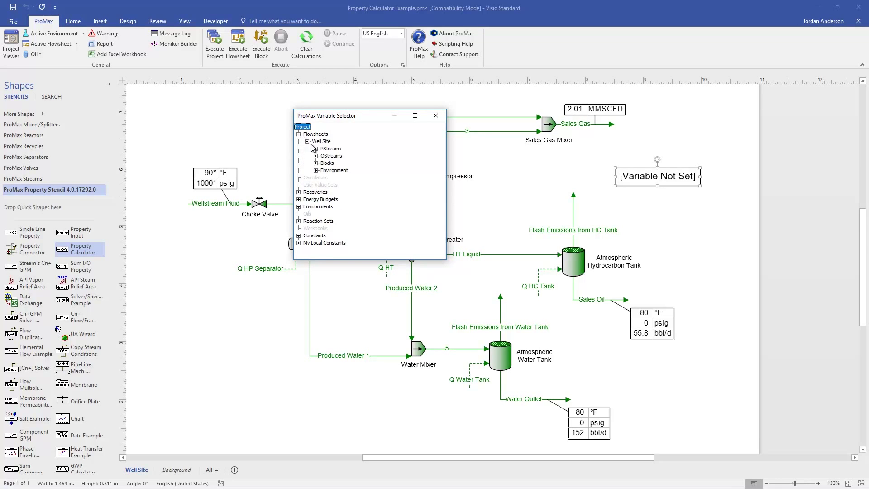
{"action": "left_click", "coordinate": [316, 149]}
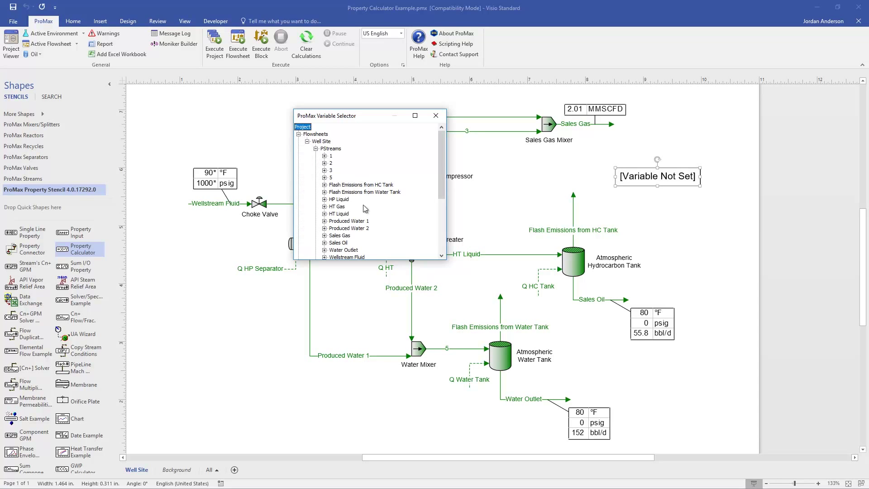
{"action": "left_click", "coordinate": [324, 235]}
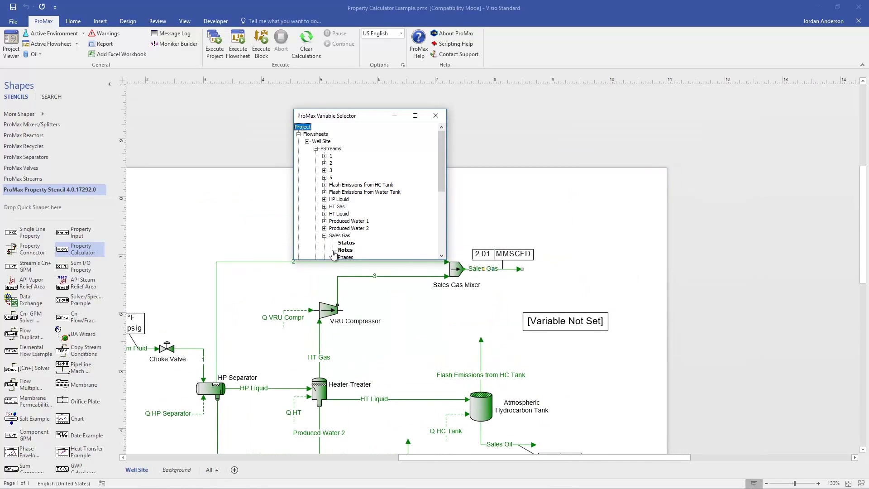
{"action": "left_click", "coordinate": [333, 257]}
{"action": "left_click", "coordinate": [341, 250]}
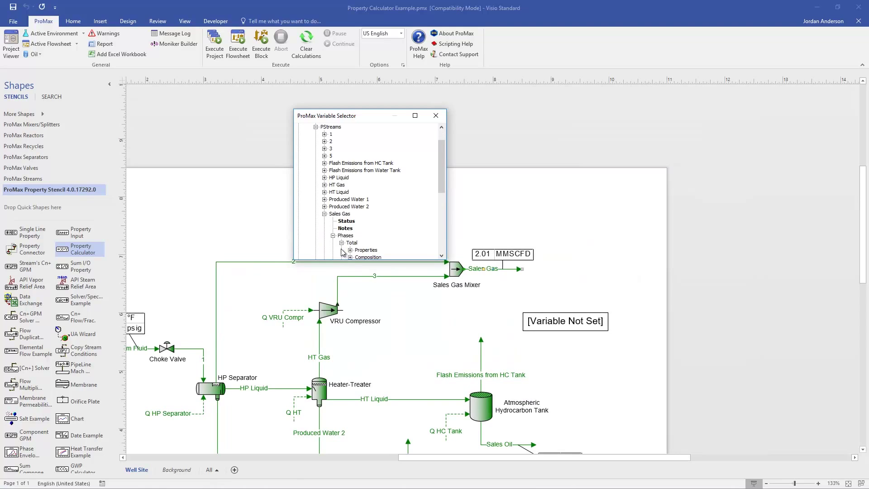
{"action": "left_click", "coordinate": [350, 249]}
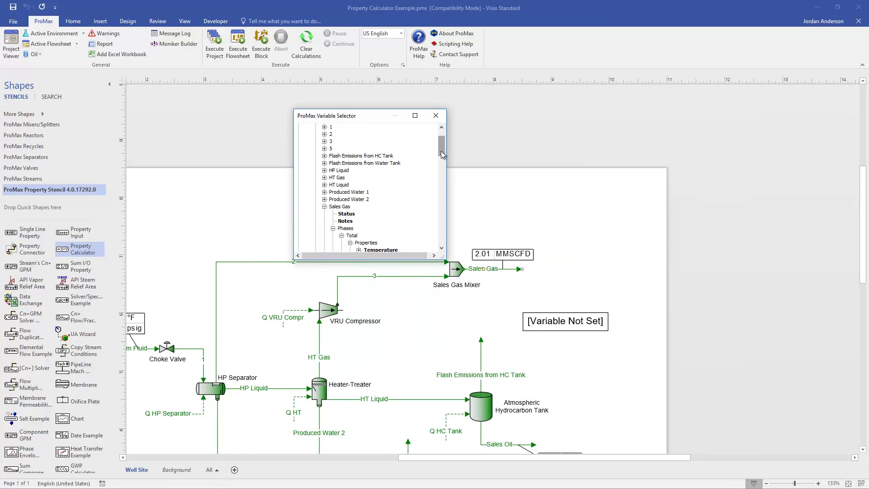
{"action": "left_click_drag", "start_coordinate": [442, 149], "coordinate": [447, 178]}
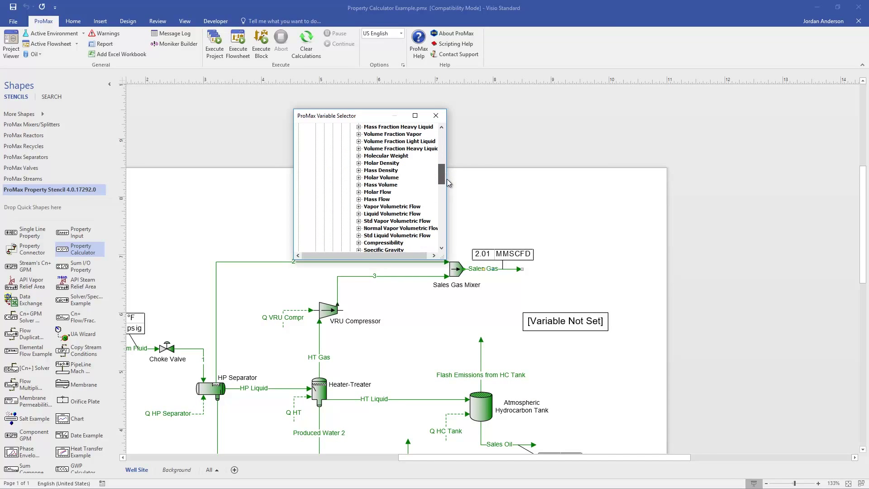
{"action": "double_click", "coordinate": [389, 222]}
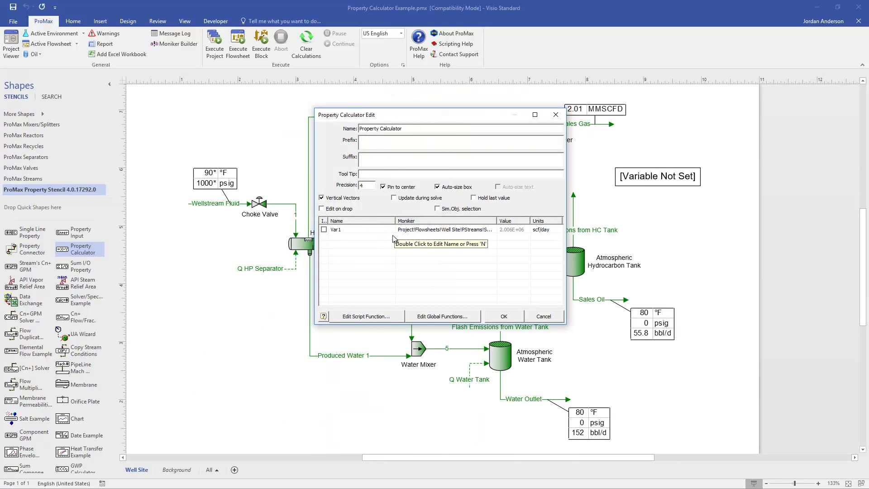
Rename the new variable from Var1 to SalesGas.
{"action": "double_click", "coordinate": [342, 232]}
{"action": "key", "text": "BackSpace"}
{"action": "key", "text": "BackSpace"}
{"action": "key", "text": "BackSpace"}
{"action": "key", "text": "BackSpace"}
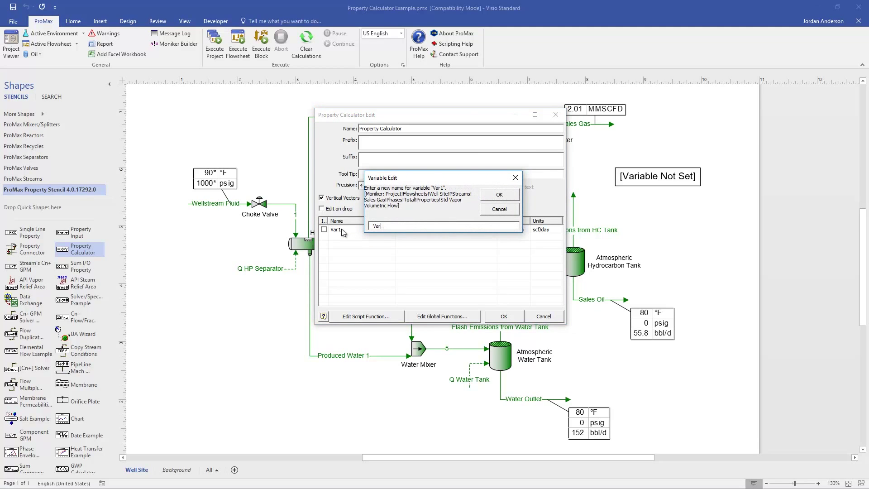
{"action": "type", "text": "SalesGas"}
{"action": "left_click", "coordinate": [497, 198]}
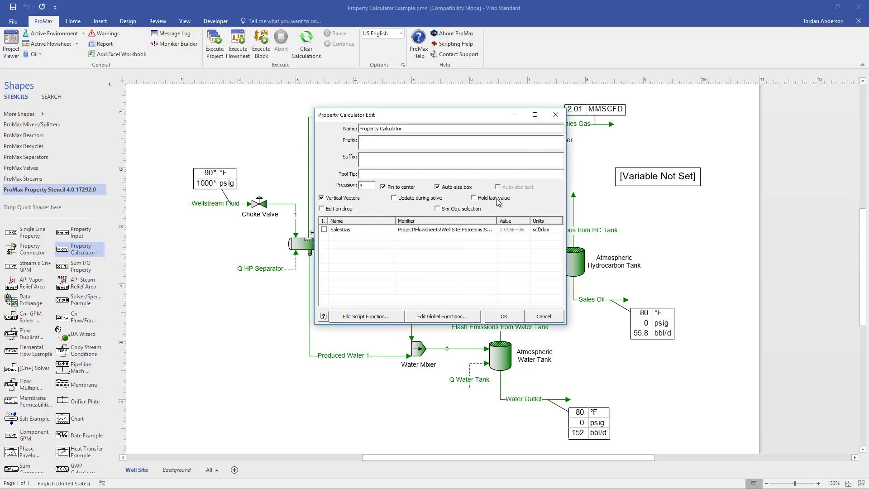
{"action": "double_click", "coordinate": [362, 244]}
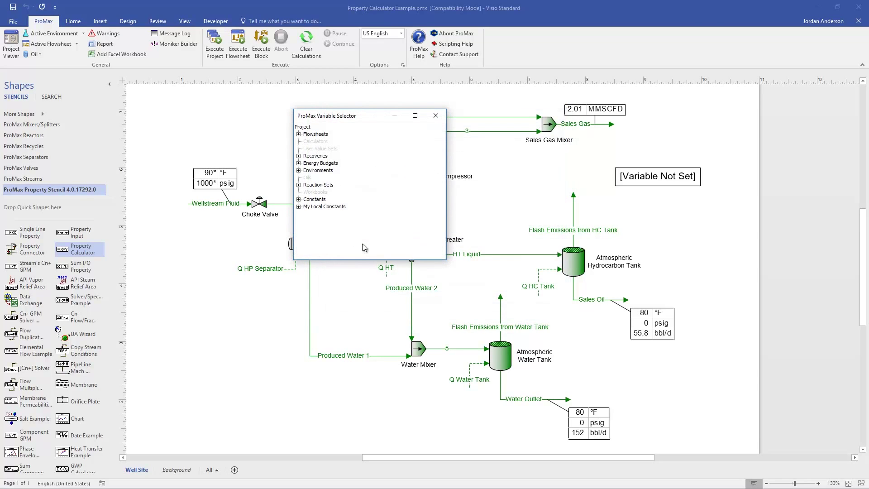
Add a second variable linked to the Sales Oil Total Std Liquid Volumetric Flow.
{"action": "left_click", "coordinate": [299, 134]}
{"action": "left_click", "coordinate": [307, 141]}
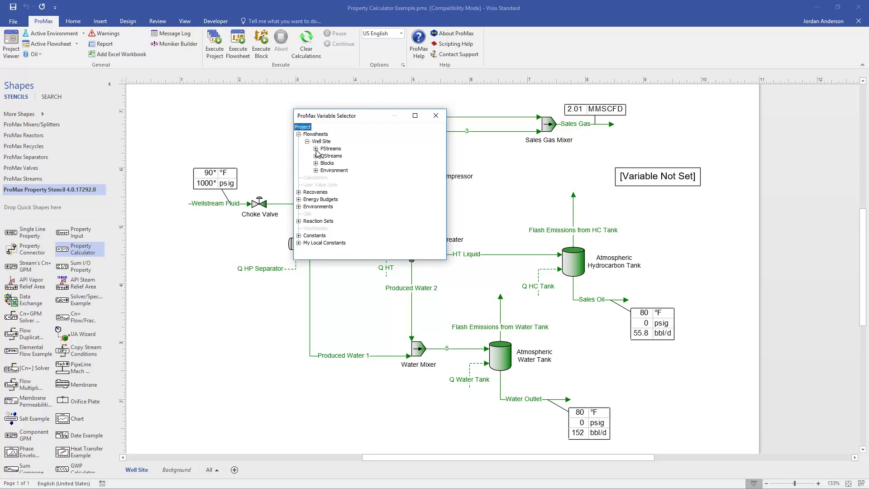
{"action": "left_click", "coordinate": [315, 149]}
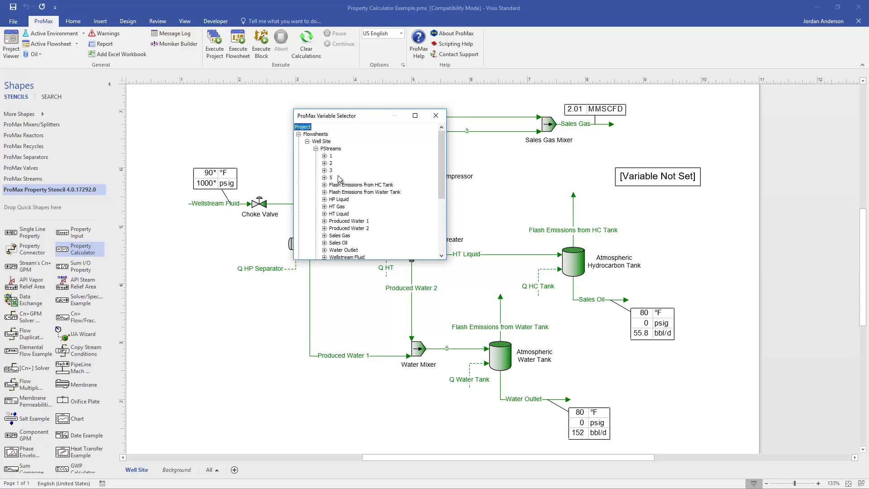
{"action": "left_click", "coordinate": [324, 243]}
{"action": "left_click", "coordinate": [333, 228]}
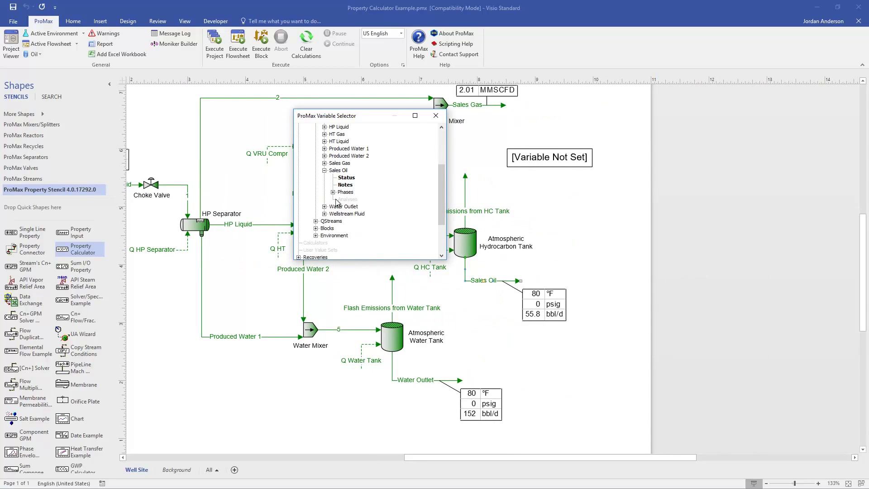
{"action": "left_click", "coordinate": [341, 199]}
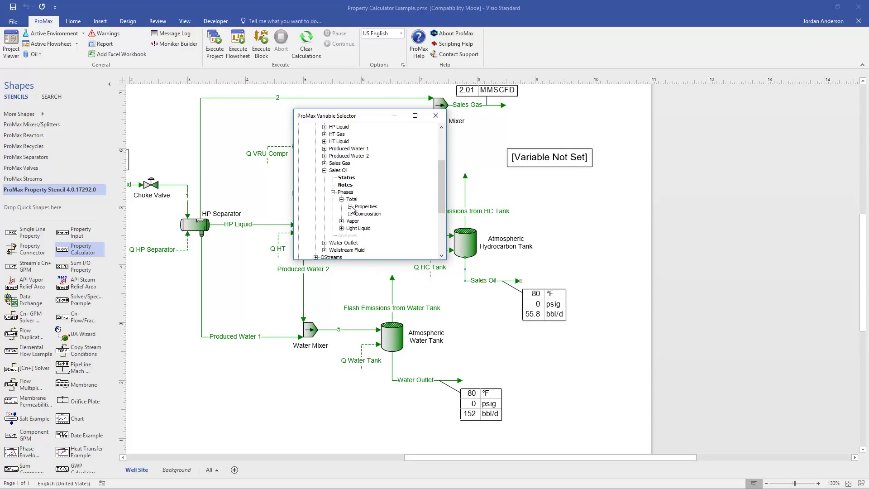
{"action": "left_click", "coordinate": [350, 206]}
{"action": "scroll", "coordinate": [372, 228], "scroll_direction": "down", "scroll_amount": 3}
{"action": "scroll", "coordinate": [372, 229], "scroll_direction": "down", "scroll_amount": 5}
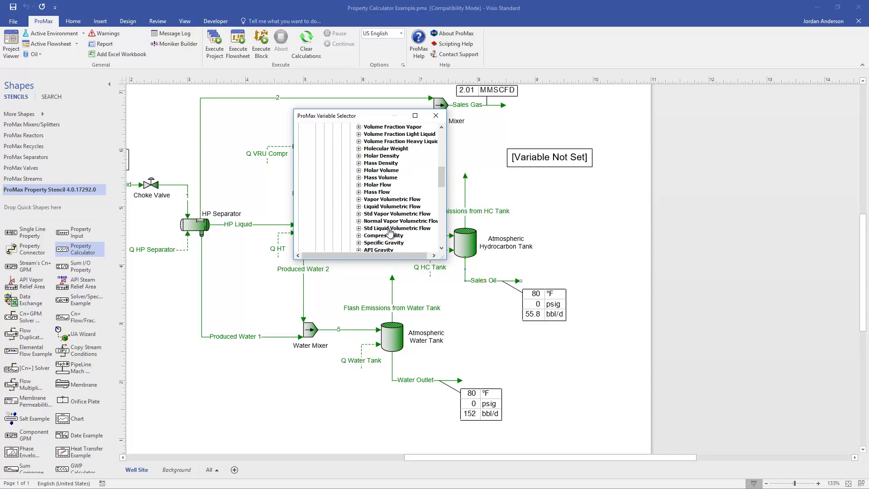
{"action": "double_click", "coordinate": [389, 228]}
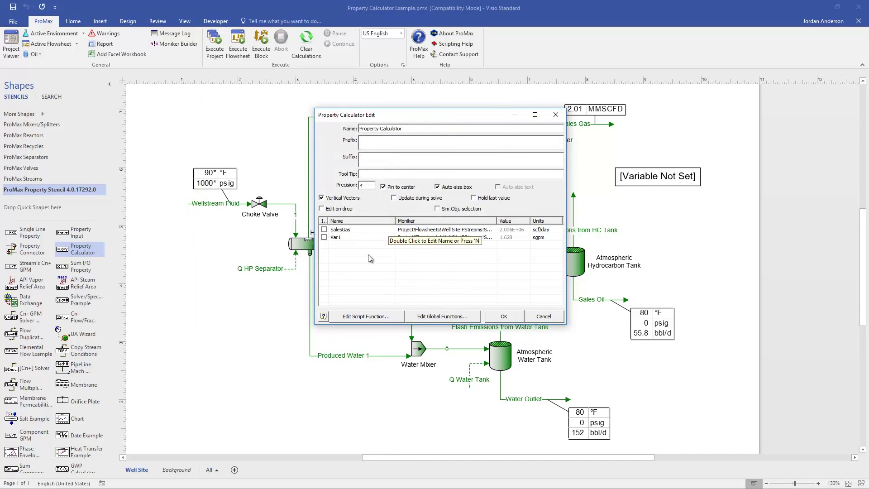
Rename the second variable from Var1 to SalesOil.
{"action": "double_click", "coordinate": [343, 236]}
{"action": "key", "text": "BackSpace"}
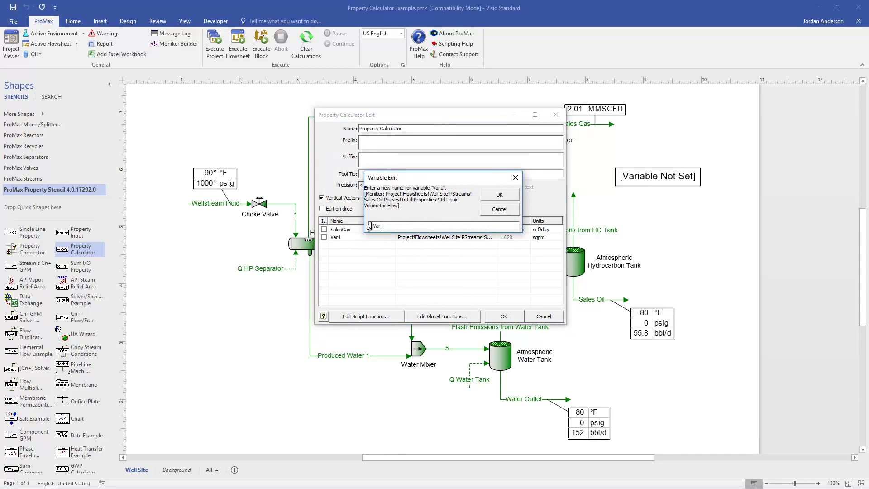
{"action": "key", "text": "BackSpace"}
{"action": "key", "text": "BackSpace"}
{"action": "key", "text": "BackSpace"}
{"action": "type", "text": "SalesOil"}
{"action": "left_click", "coordinate": [500, 196]}
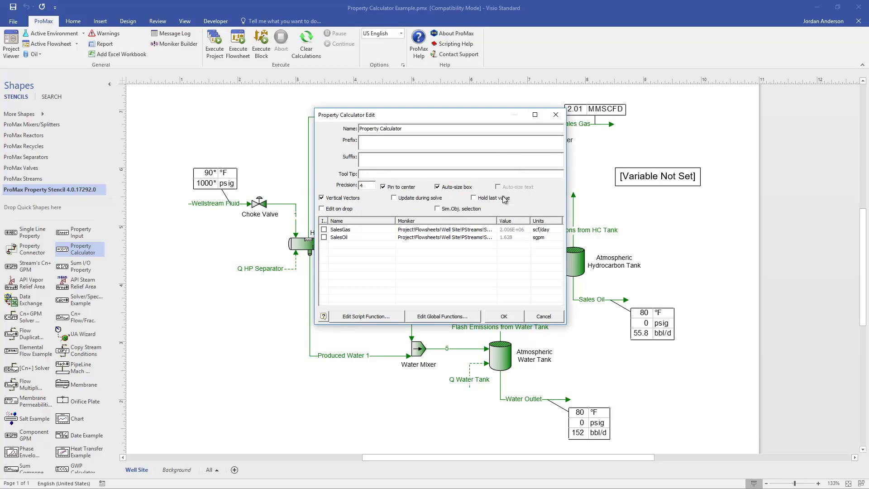
Set the SalesOil variable's units to bbl/d.
{"action": "double_click", "coordinate": [543, 240]}
{"action": "left_click", "coordinate": [580, 230]}
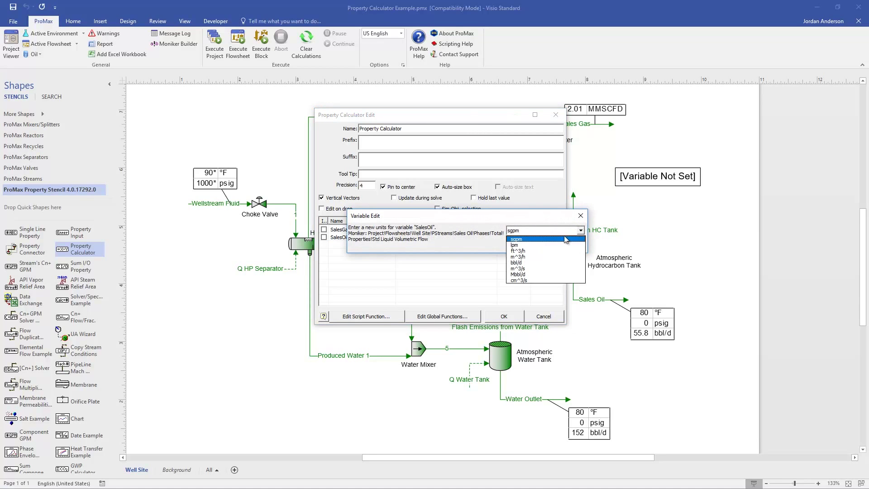
{"action": "left_click", "coordinate": [518, 262]}
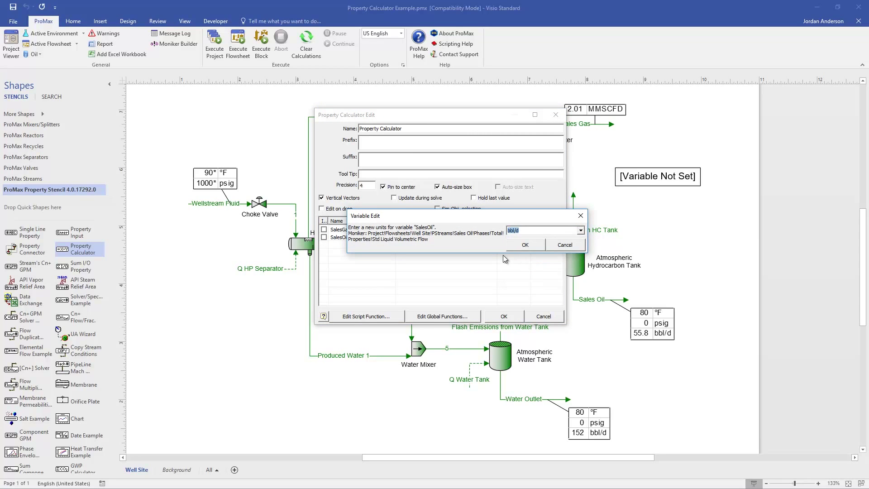
{"action": "key", "text": "Return"}
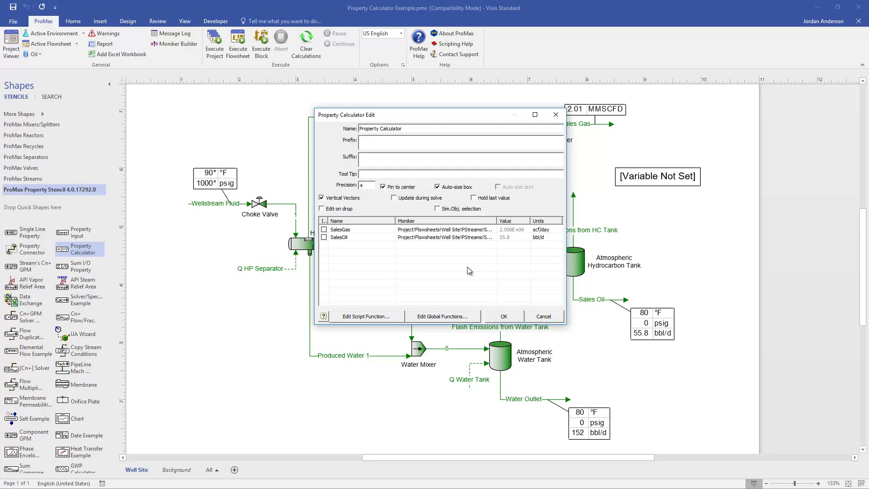
{"action": "left_click", "coordinate": [367, 318]}
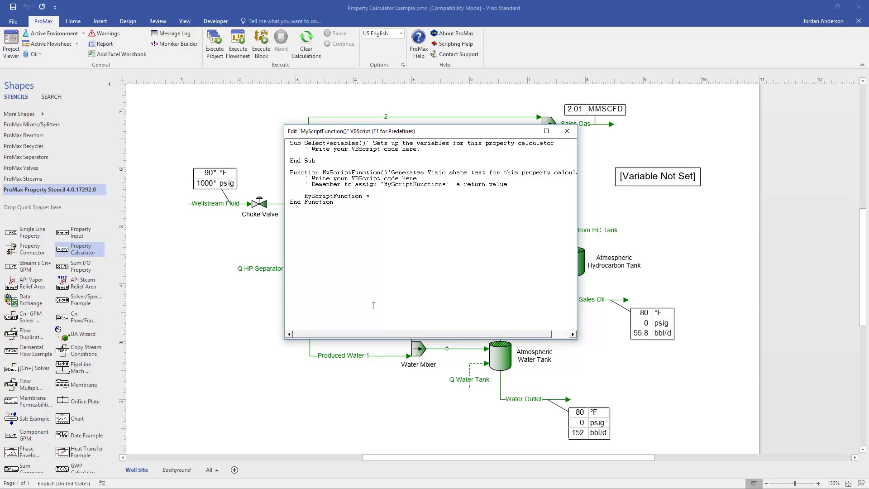
Make MyScriptFunction return SalesGas / SalesOil and close the VBScript editor.
{"action": "type", "text": "SalesGas / Sa"}
{"action": "type", "text": "lesOil"}
{"action": "left_click", "coordinate": [567, 132]}
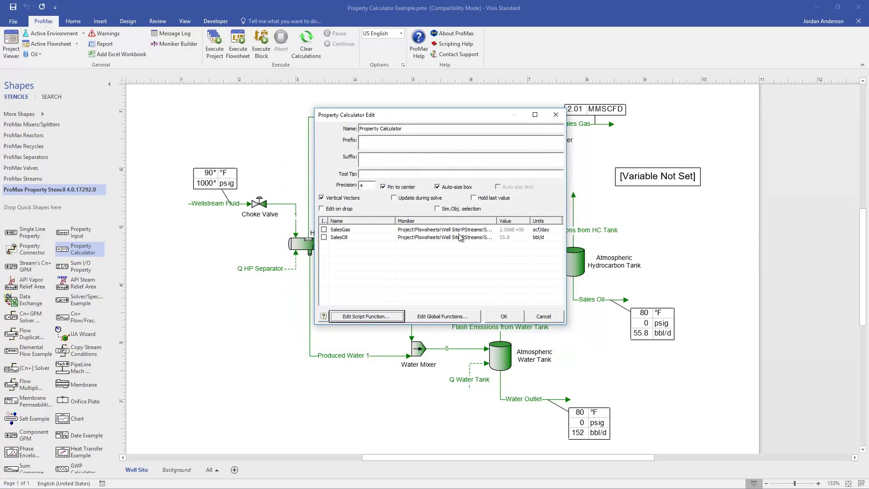
Give the calculator prefix GOR, suffix scf/bbl, the GOR tooltip text, and precision 5.
{"action": "left_click", "coordinate": [389, 141]}
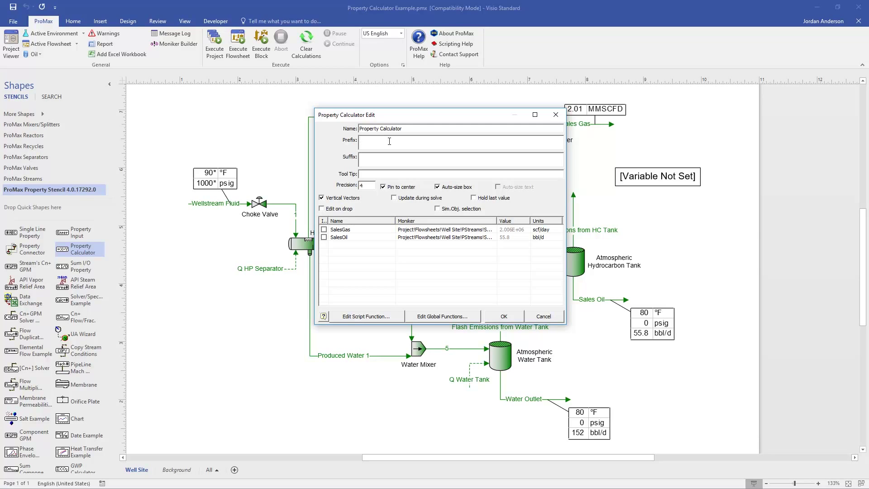
{"action": "type", "text": "GOR"}
{"action": "left_click", "coordinate": [371, 158]}
{"action": "type", "text": "scf/bbl"}
{"action": "type", "text": "OR"}
{"action": "type", "text": " calculated "}
{"action": "type", "text": "by a Propert"}
{"action": "type", "text": "y Calcul"}
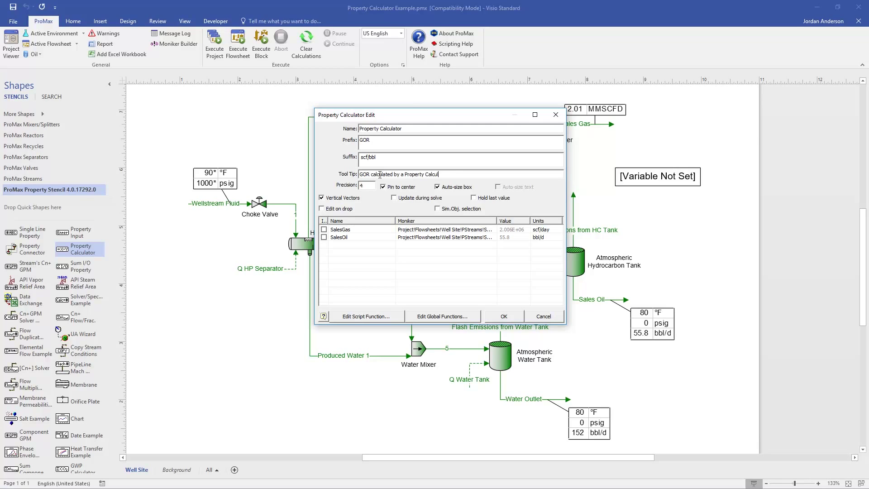
{"action": "type", "text": "ator Stencil"}
{"action": "double_click", "coordinate": [358, 186]}
{"action": "type", "text": "5"}
{"action": "left_click", "coordinate": [503, 317]}
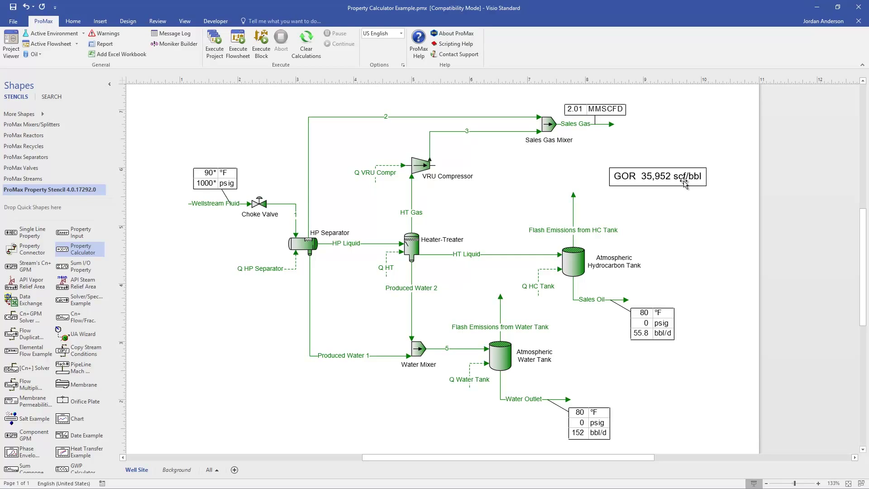
Check that the GOR box shows the tooltip 'GOR calculated by a Property Calculator Stencil'.
{"action": "mouse_move", "coordinate": [683, 182]}
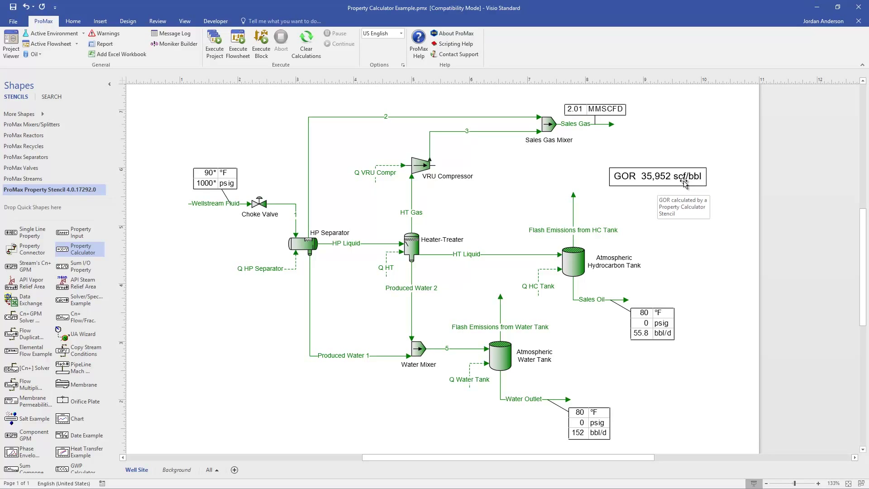